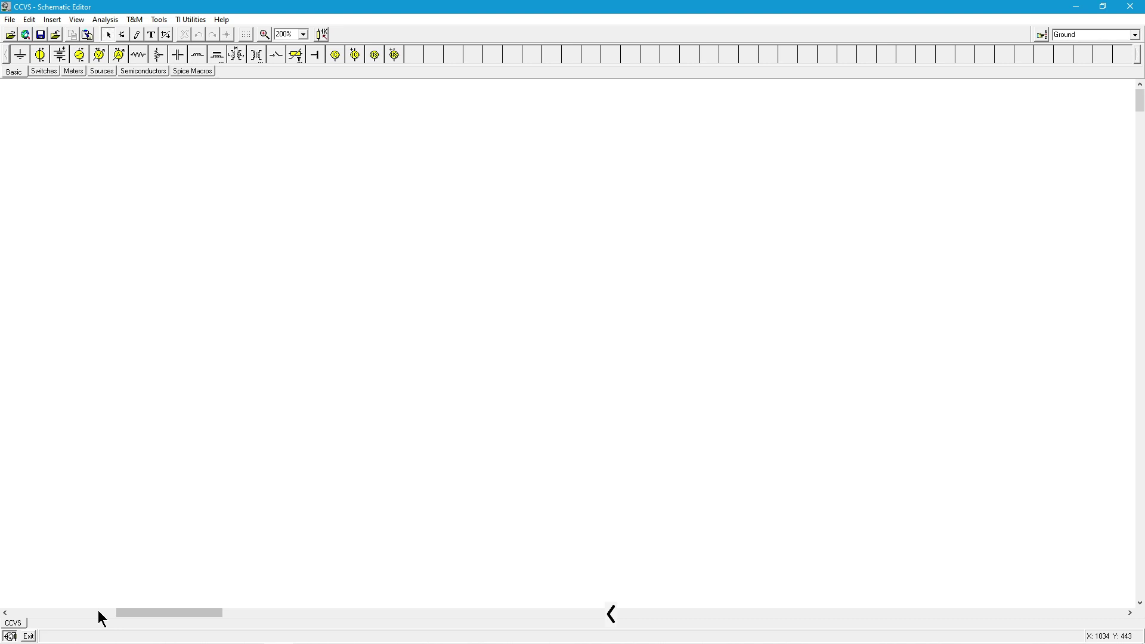
Scroll the CCVS schematic into view and turn on the freehand annotation toolbar
left_click(99, 612)
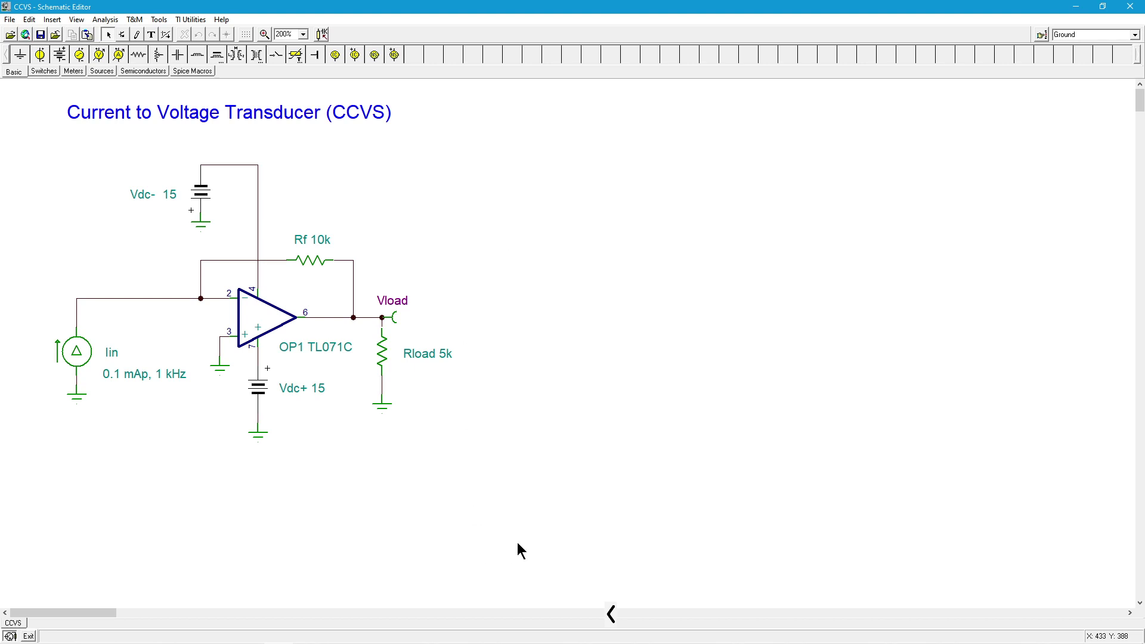
left_click(612, 615)
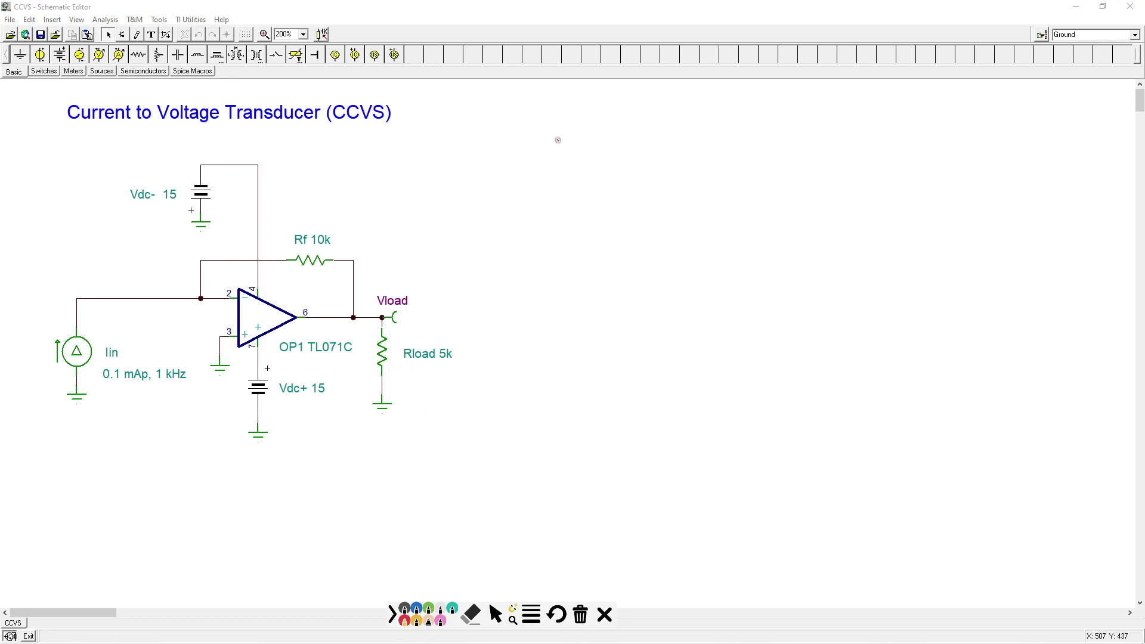
Handwrite a red 'Rules' heading and '1: v_error ≈ 0V' right of the title
mouse_move(527, 133)
left_mouse_down()
mouse_move(529, 156)
mouse_move(540, 146)
mouse_move(564, 154)
mouse_move(567, 134)
mouse_move(595, 156)
left_mouse_up()
mouse_move(486, 183)
left_mouse_down()
mouse_move(487, 197)
mouse_move(502, 196)
left_mouse_up()
left_click_drag(501, 186, 501, 187)
mouse_move(519, 184)
left_mouse_down()
mouse_move(569, 212)
mouse_move(621, 198)
left_mouse_up()
mouse_move(602, 194)
left_mouse_down()
mouse_move(621, 191)
mouse_move(631, 206)
mouse_move(640, 196)
mouse_move(636, 210)
mouse_move(661, 198)
left_mouse_up()
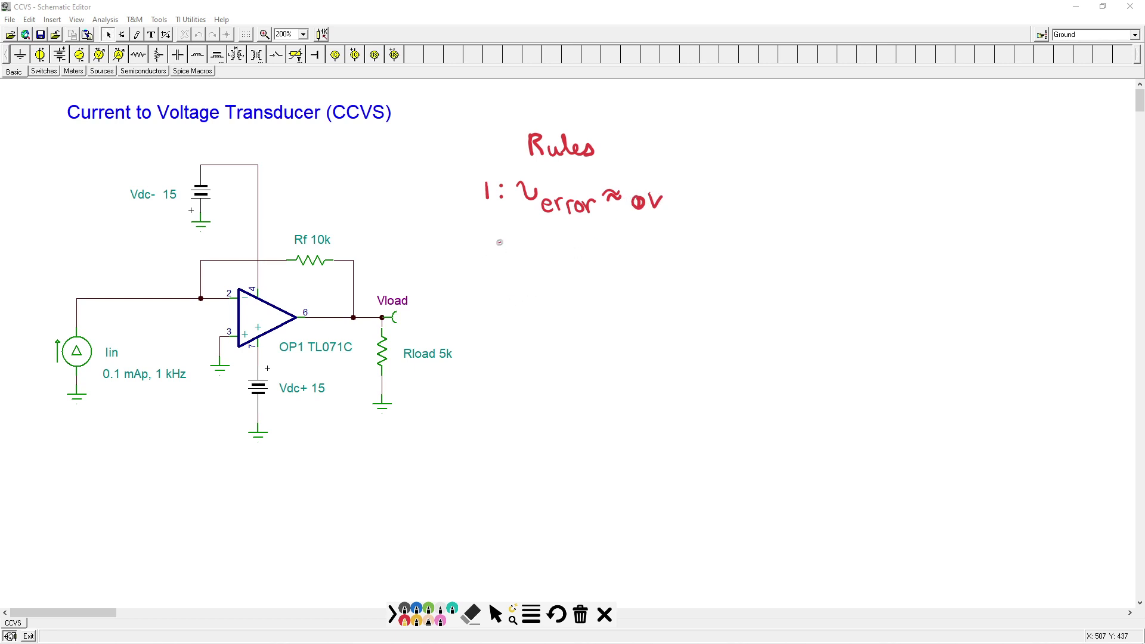
left_click_drag(486, 242, 499, 253)
Write '2: i_in·OA ≈ 0A' in red beneath rule 1
left_click(511, 248)
left_click(511, 241)
mouse_move(531, 239)
left_mouse_down()
mouse_move(555, 255)
mouse_move(595, 257)
left_mouse_up()
left_click(544, 252)
left_click(545, 243)
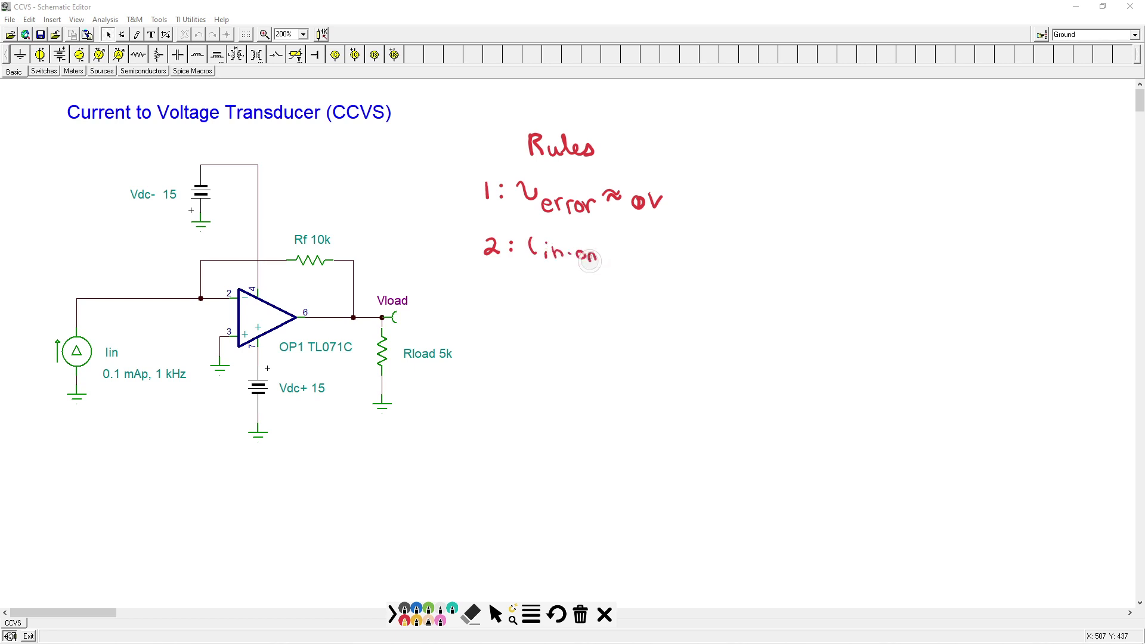
left_click(535, 232)
mouse_move(614, 251)
left_mouse_down()
mouse_move(646, 251)
mouse_move(640, 236)
mouse_move(663, 248)
left_mouse_up()
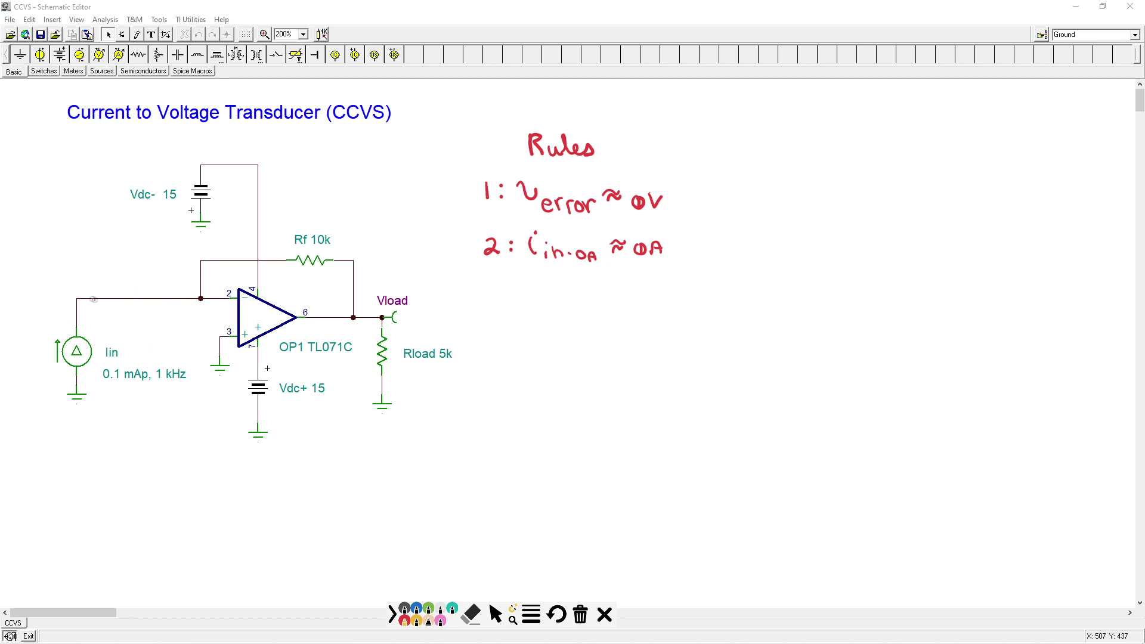
Draw a red arrow into pin 2 and brace the op-amp inputs labelled 0V
left_click_drag(106, 288, 191, 292)
mouse_move(216, 306)
left_mouse_down()
mouse_move(215, 330)
mouse_move(188, 325)
mouse_move(192, 305)
mouse_move(213, 312)
left_mouse_up()
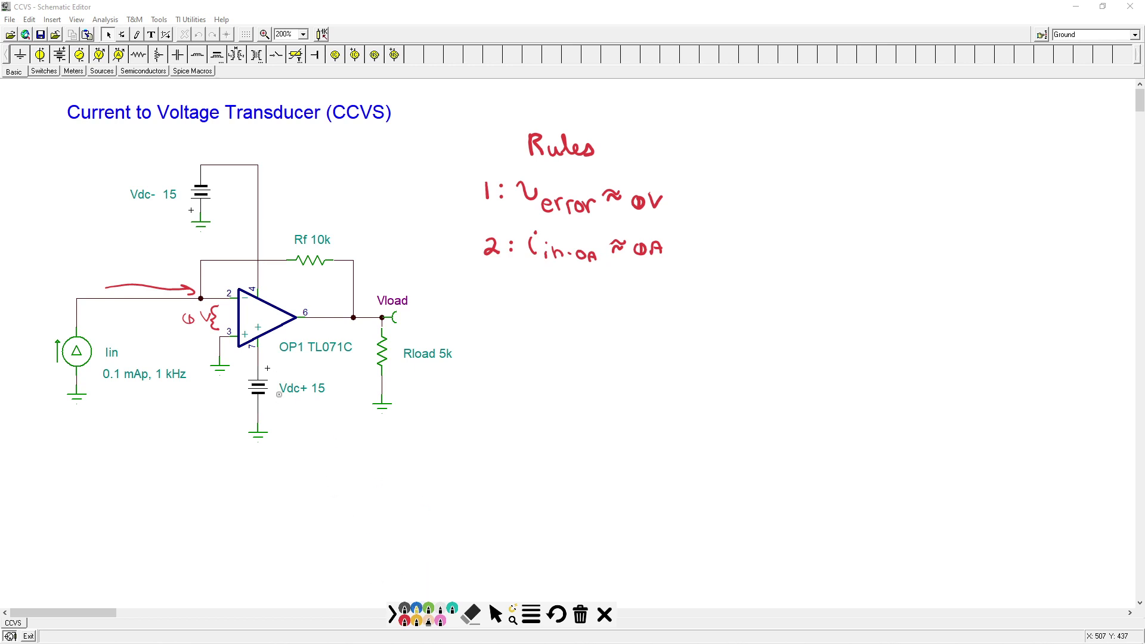
Circle the pin-2 node in blue and label it 'virtual gnd' via a leader line
left_click_drag(200, 293, 206, 301)
left_click_drag(173, 260, 201, 291)
left_click_drag(143, 240, 205, 246)
mouse_move(134, 257)
left_mouse_down()
mouse_move(138, 271)
mouse_move(164, 251)
mouse_move(168, 263)
left_mouse_up()
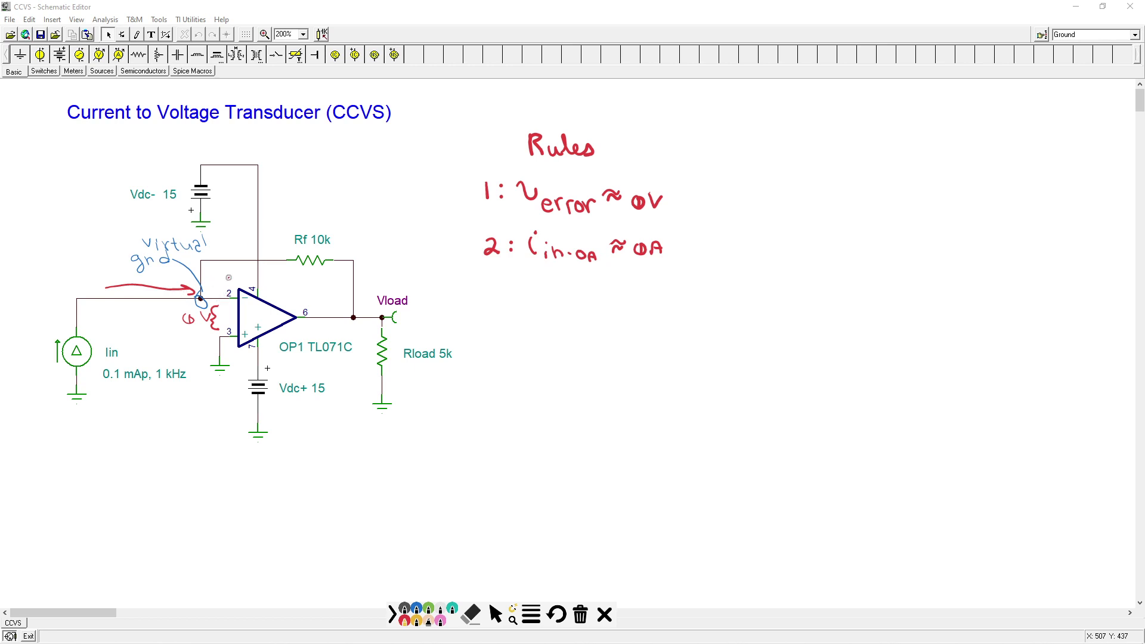
Draw red current arrows through Rf toward the output node and mark Rf's + and − ends
mouse_move(214, 288)
left_mouse_down()
mouse_move(221, 266)
mouse_move(332, 264)
mouse_move(343, 276)
mouse_move(329, 281)
left_mouse_up()
left_click_drag(278, 250, 291, 245)
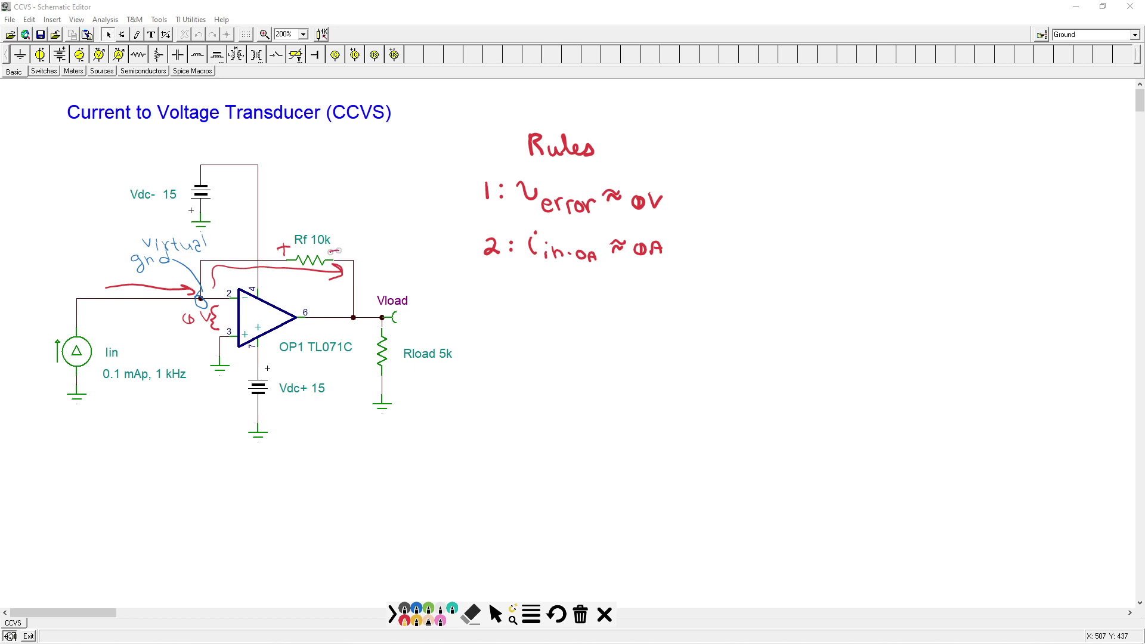
left_click_drag(332, 251, 341, 250)
mouse_move(354, 311)
left_mouse_down()
mouse_move(360, 326)
mouse_move(351, 312)
left_mouse_up()
Mark + and − polarity across Rload and annotate the output wire from pin 6
left_click_drag(353, 381, 348, 374)
mouse_move(369, 377)
left_mouse_down()
mouse_move(383, 376)
mouse_move(377, 386)
left_mouse_up()
left_click_drag(371, 334, 382, 336)
mouse_move(363, 377)
left_mouse_down()
mouse_move(362, 336)
mouse_move(371, 346)
left_mouse_up()
left_click_drag(336, 313, 318, 307)
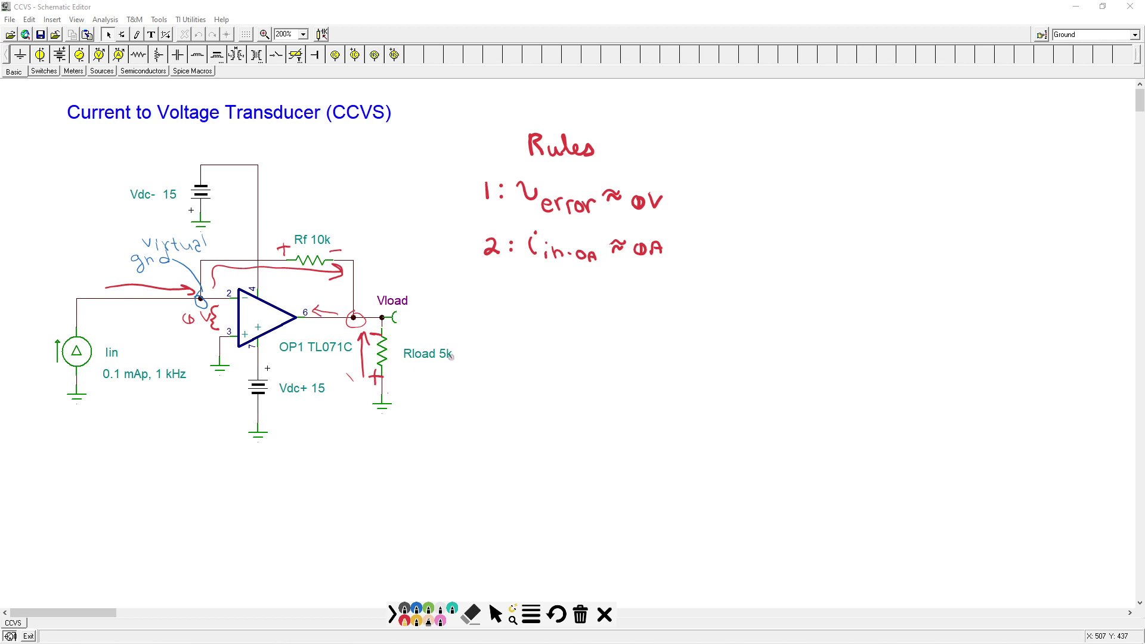
Draw a red brace beside Rload 5k and write v_LOAD = v_Rf = −i_in·R_f
left_click_drag(466, 330, 467, 375)
mouse_move(486, 335)
left_mouse_down()
mouse_move(493, 350)
mouse_move(500, 338)
mouse_move(525, 356)
mouse_move(542, 351)
mouse_move(535, 356)
mouse_move(561, 335)
mouse_move(609, 366)
left_mouse_up()
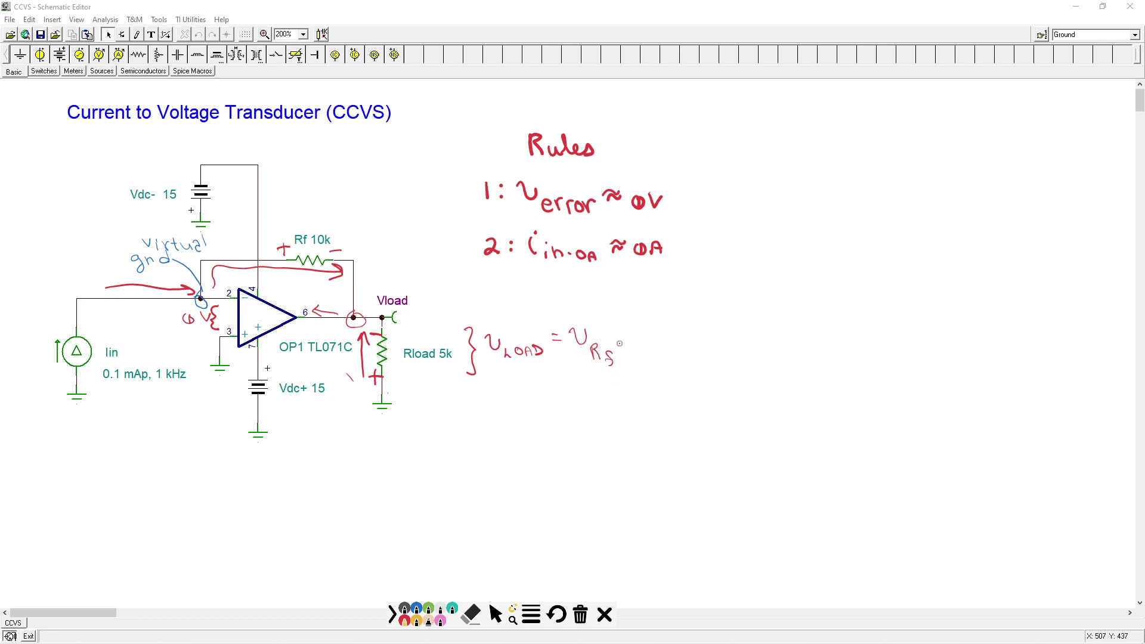
left_click_drag(616, 342, 624, 341)
left_click_drag(641, 341, 688, 351)
left_click(669, 323)
left_click_drag(710, 330, 710, 352)
left_click_drag(710, 332, 729, 355)
Double-underline R_f and write 'Transresistance' beneath it
left_click_drag(719, 364, 733, 370)
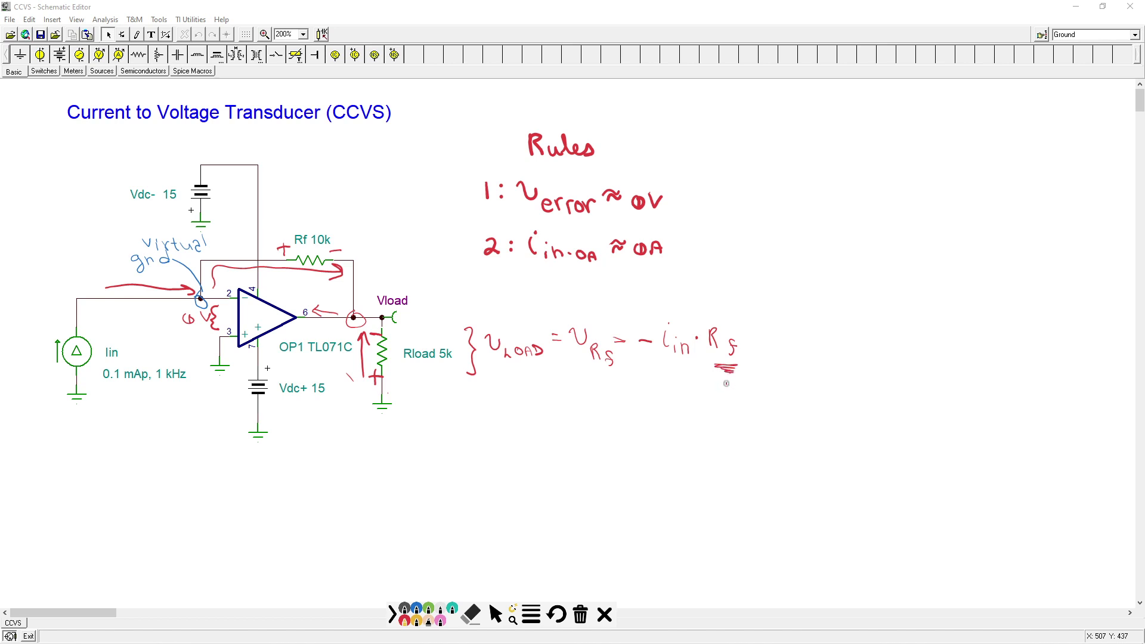
mouse_move(698, 388)
left_mouse_down()
mouse_move(845, 393)
mouse_move(822, 389)
left_mouse_up()
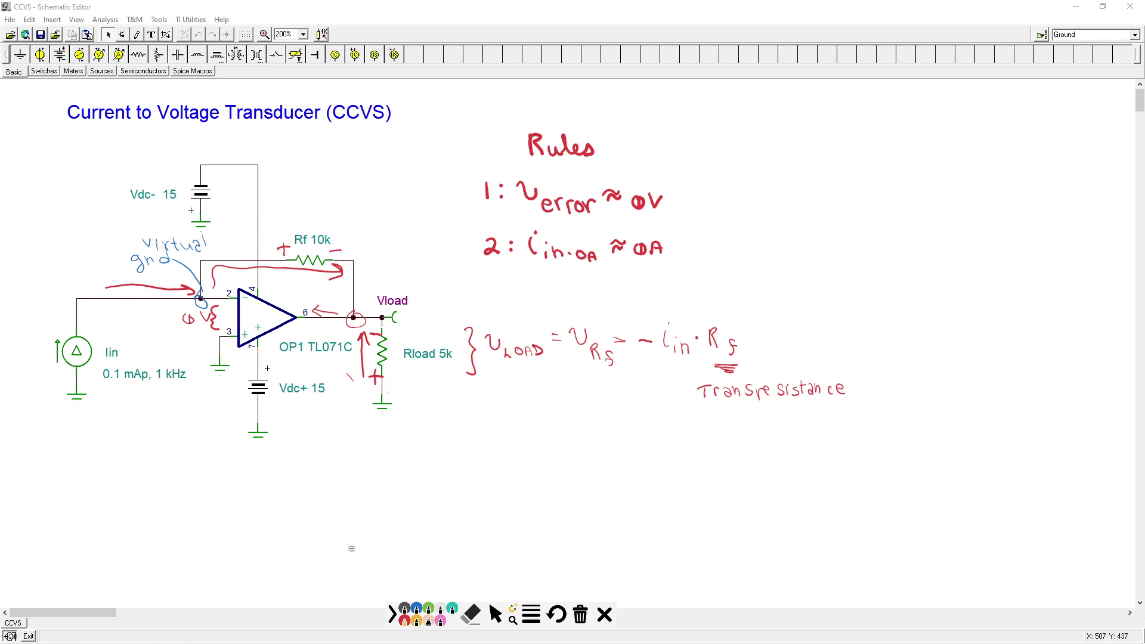
Clear all ink, then write v_LOAD = −i_in·R_f in blue at the top right
left_click(581, 616)
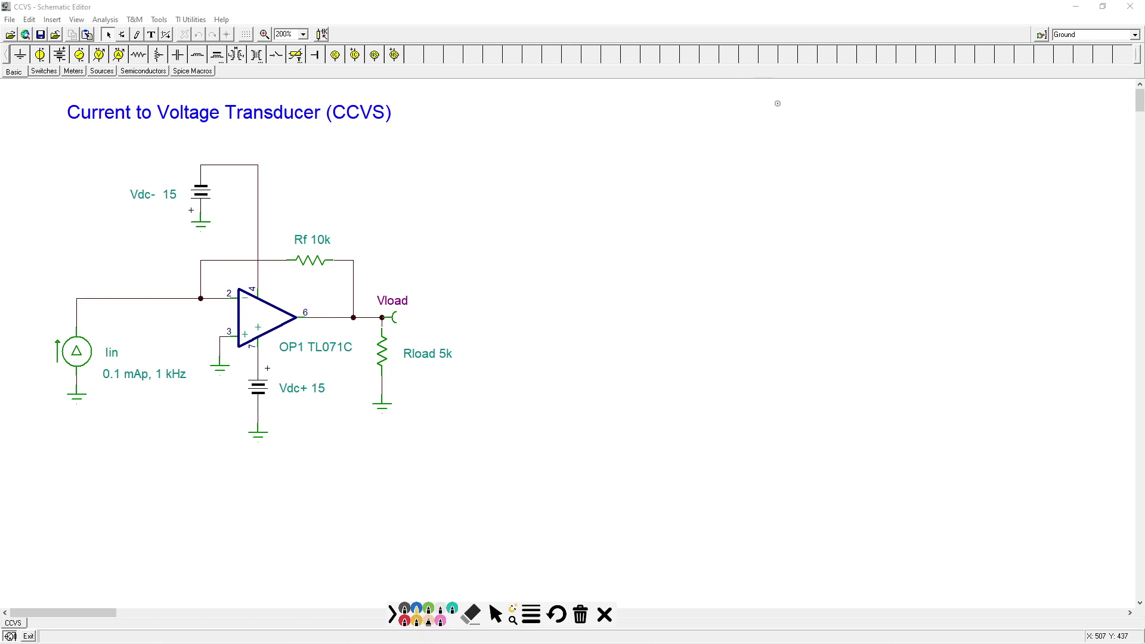
mouse_move(792, 93)
left_mouse_down()
mouse_move(809, 92)
mouse_move(818, 113)
mouse_move(843, 118)
mouse_move(863, 104)
mouse_move(899, 123)
left_mouse_up()
left_click(896, 93)
mouse_move(902, 123)
left_mouse_down()
mouse_move(926, 100)
mouse_move(949, 115)
left_mouse_up()
left_click(913, 103)
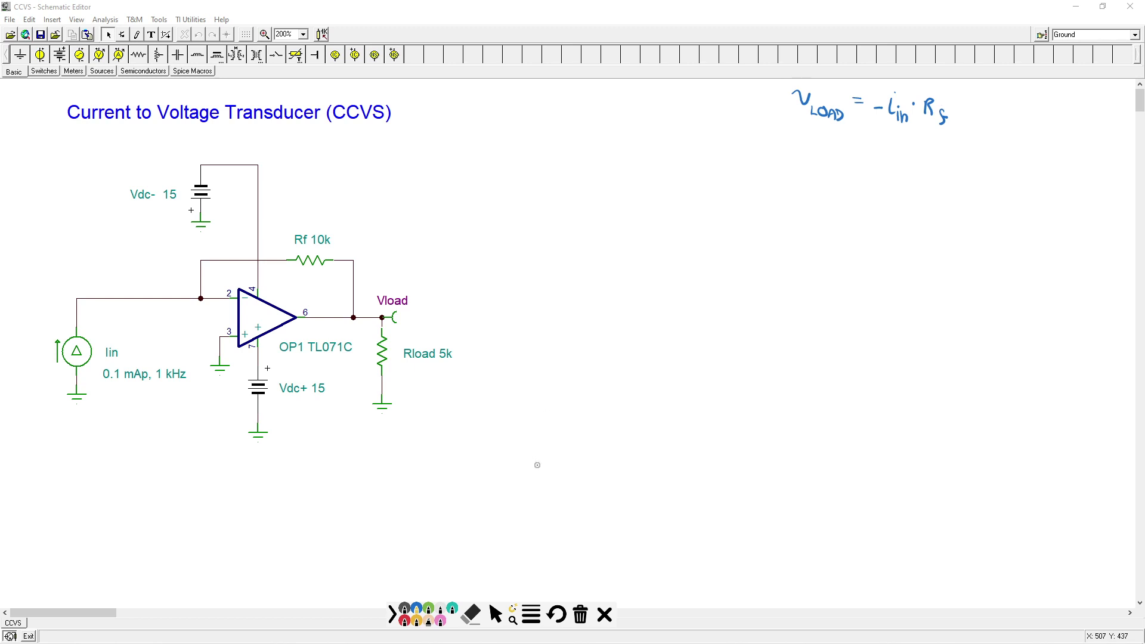
Run a transient analysis displaying 1m to 3m to plot Vload and Iin
left_click(495, 614)
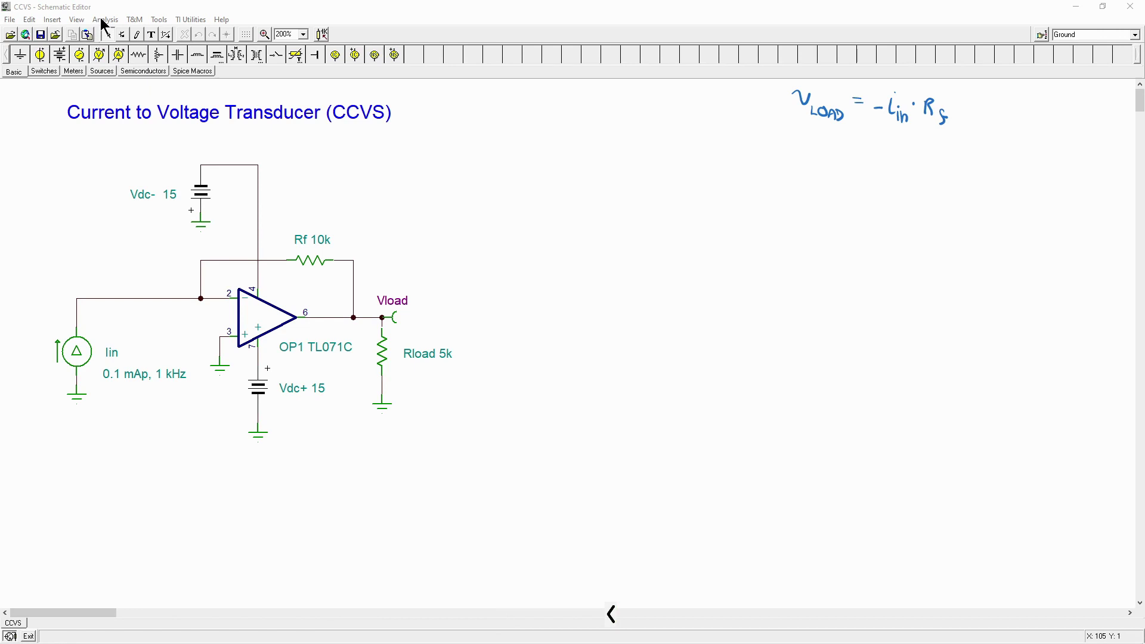
left_click(104, 23)
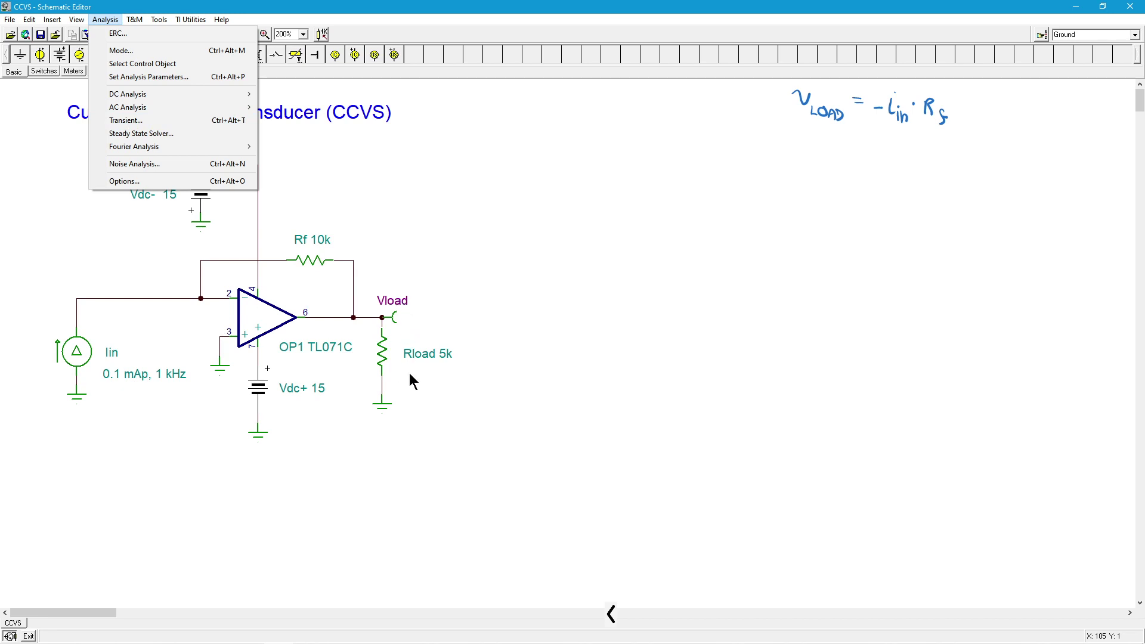
left_click(207, 121)
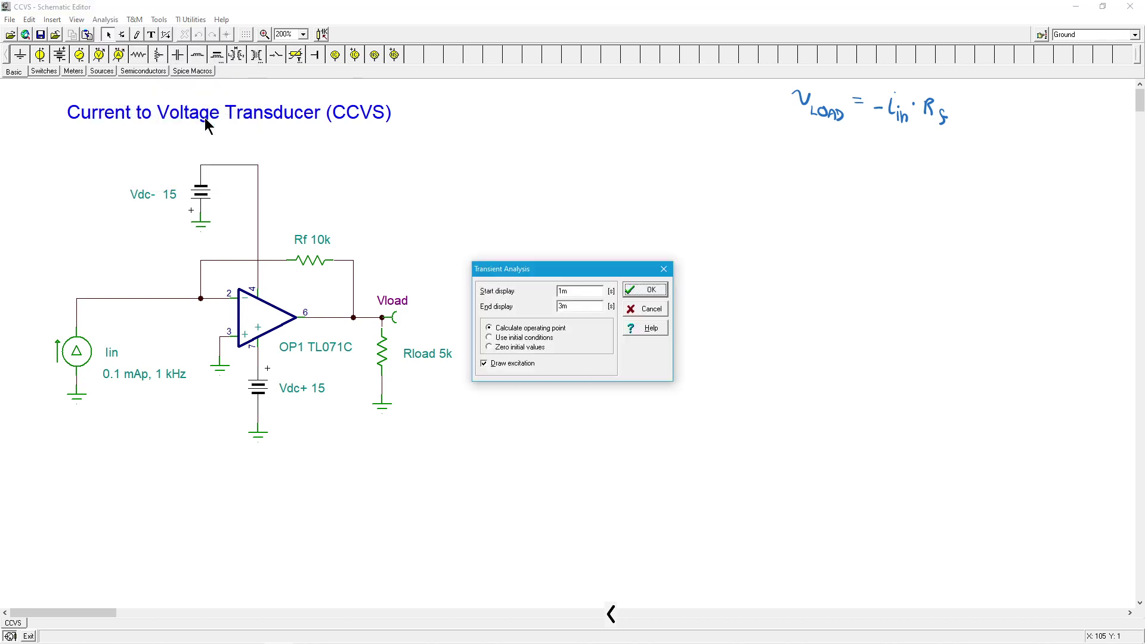
left_click(644, 290)
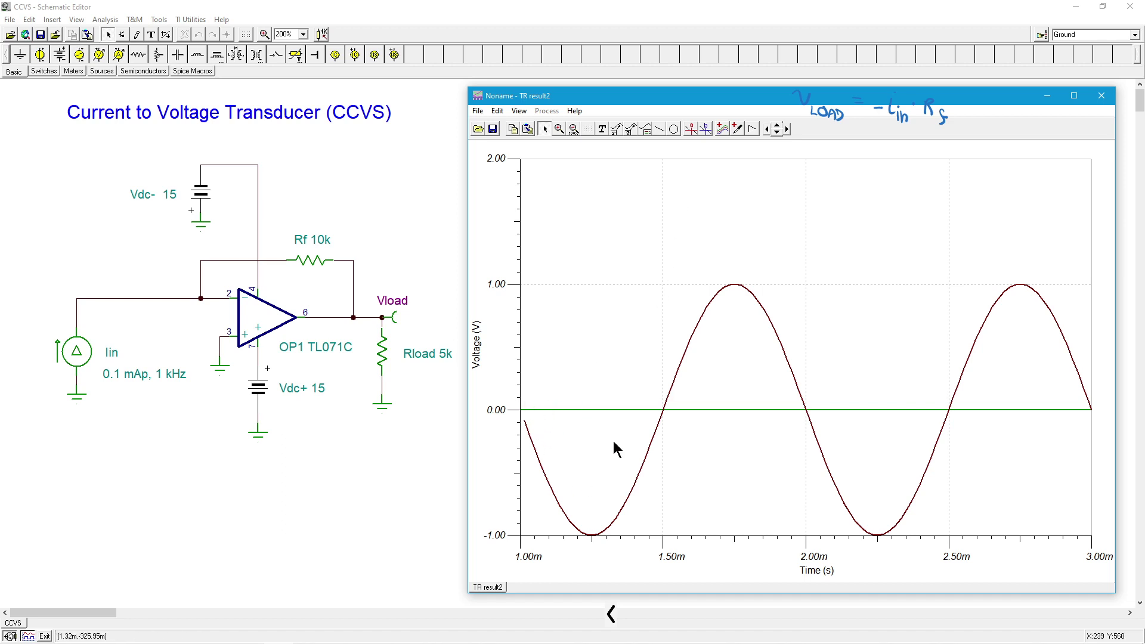
Set the voltage axis upper limit to 1 so it spans -1 V to 1 V
left_click(501, 289)
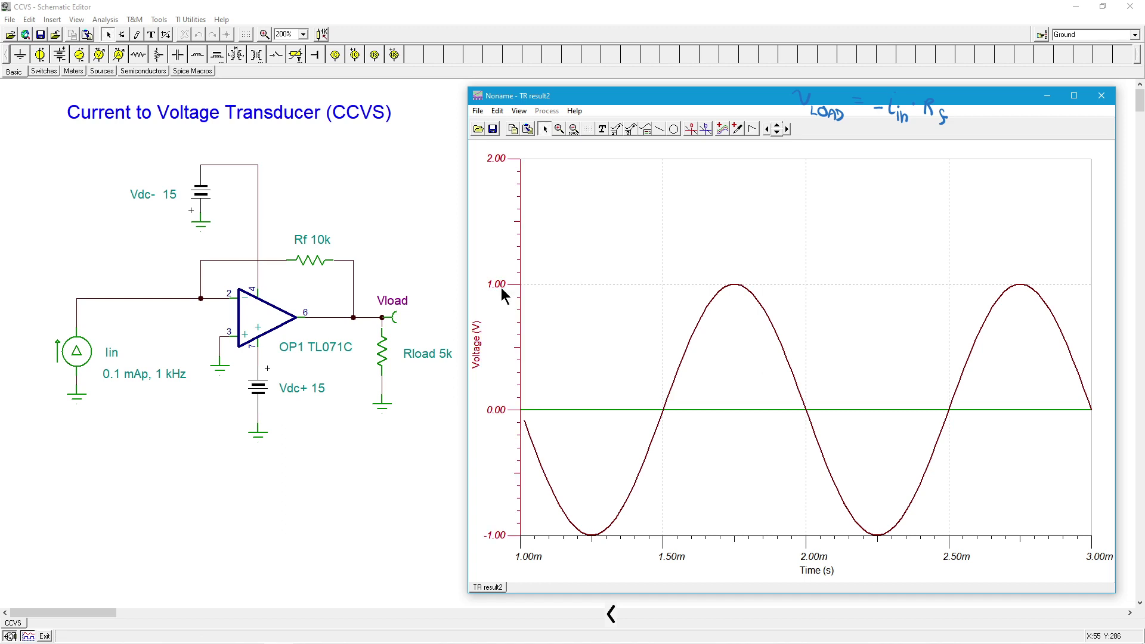
right_click(502, 289)
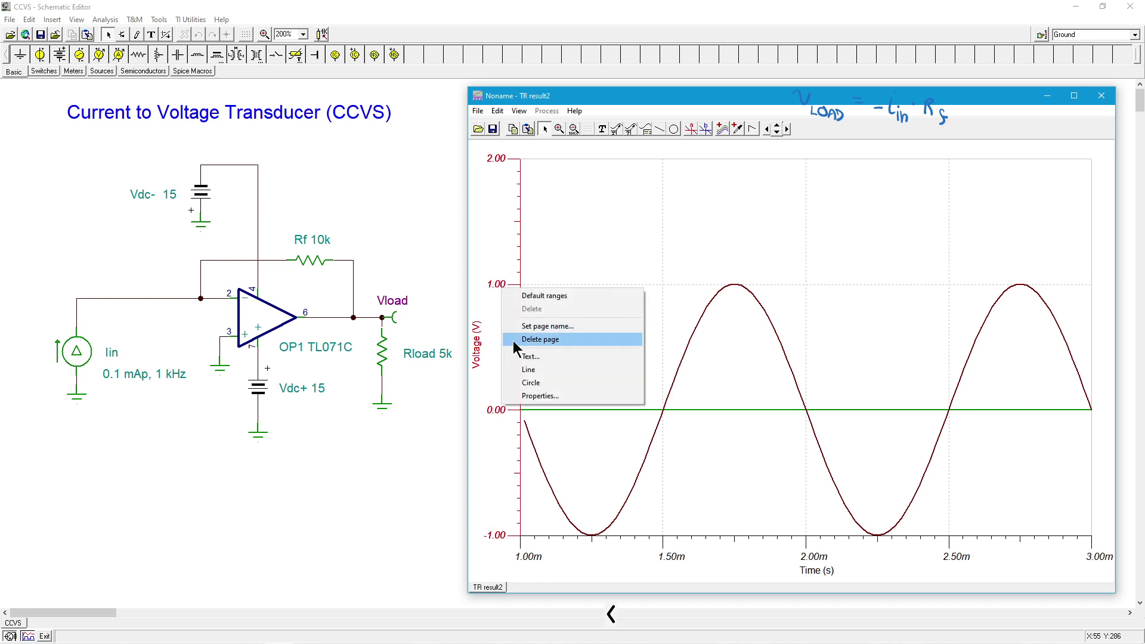
left_click(550, 396)
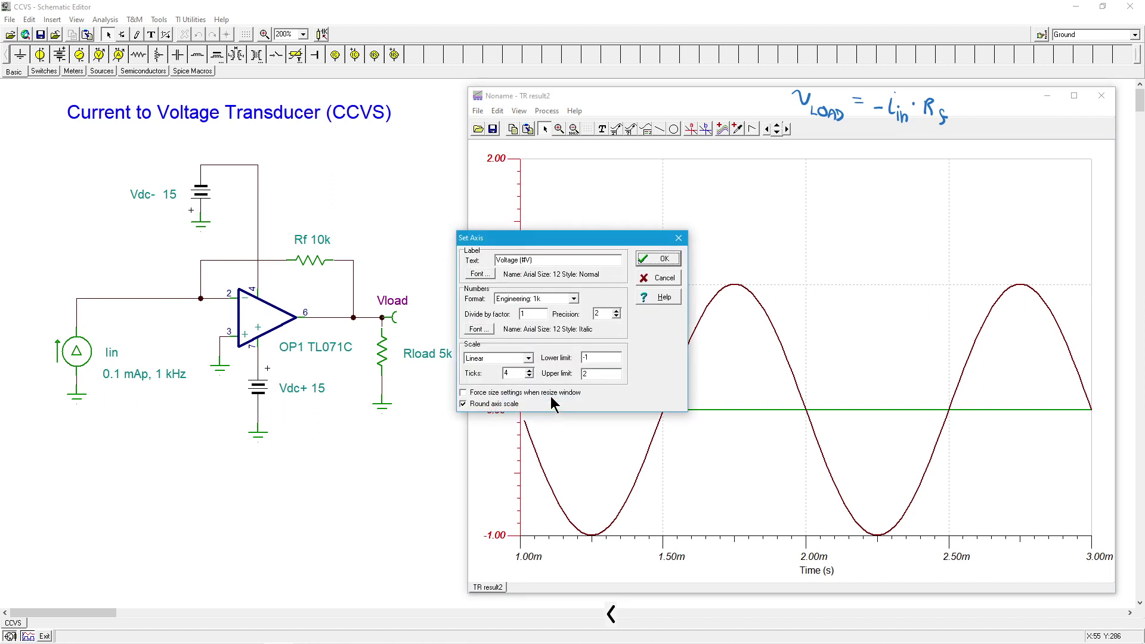
left_click(594, 374)
type("1")
left_click(663, 262)
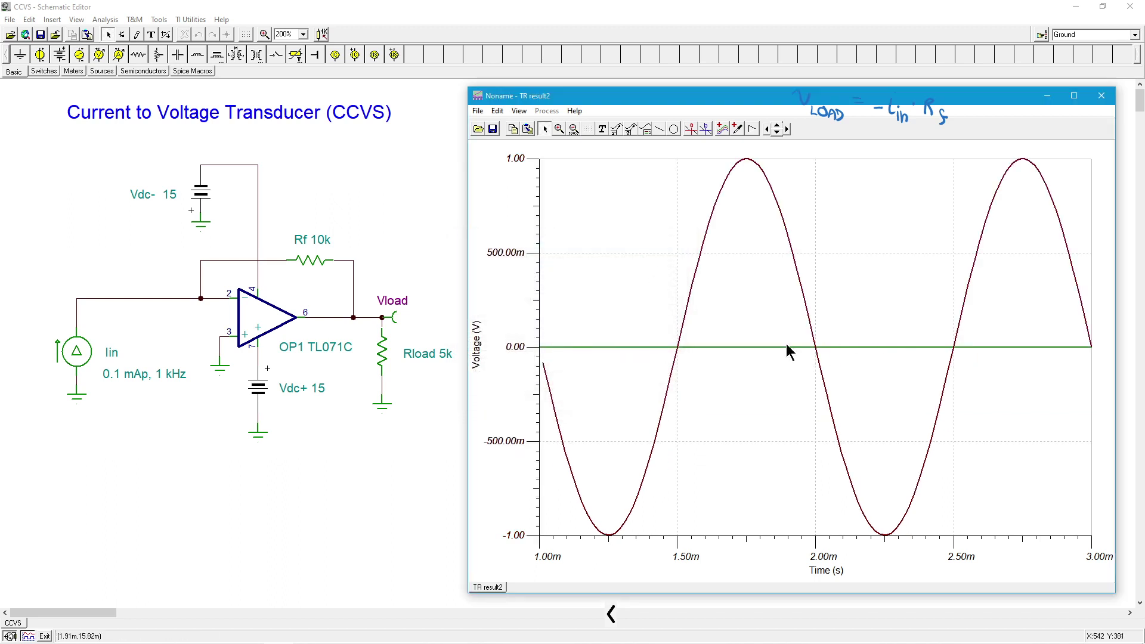
Place an Iin/Vload legend at the plot's top-left and select the Iin trace
left_click(645, 127)
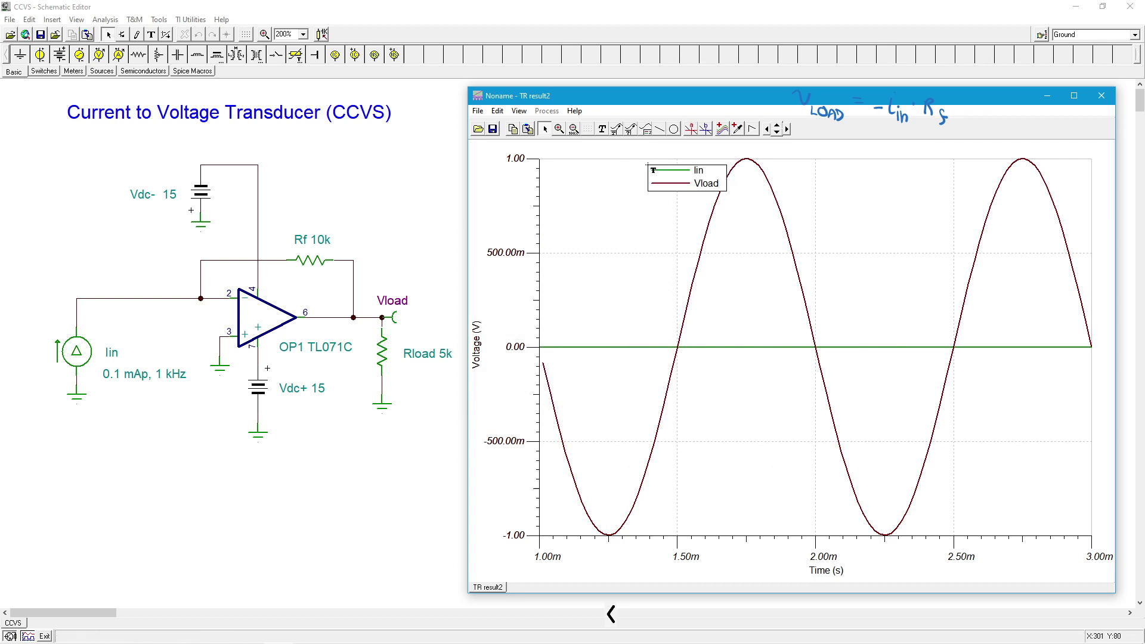
left_click(654, 170)
left_click(715, 347)
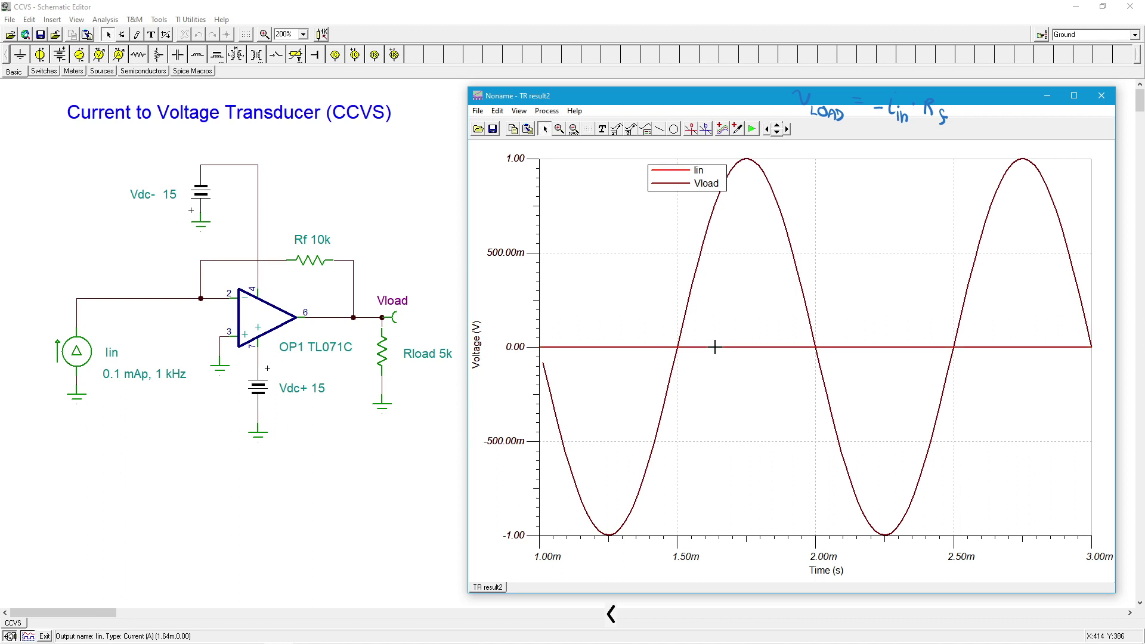
Plot the Iin trace on its own new ±100u Y axis
right_click(715, 347)
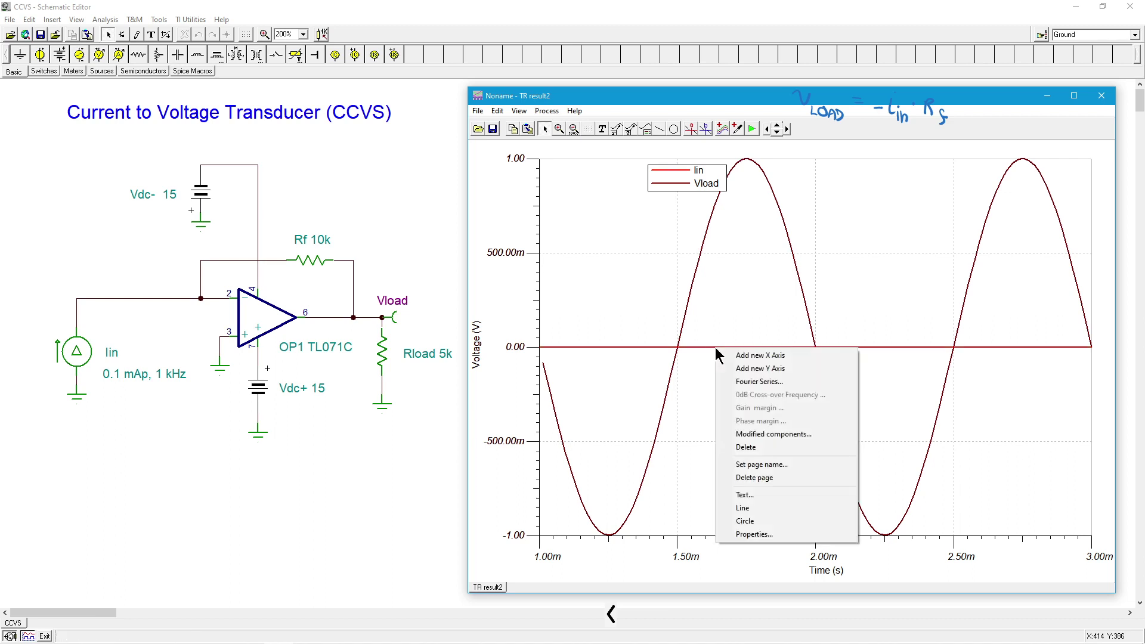
left_click(742, 369)
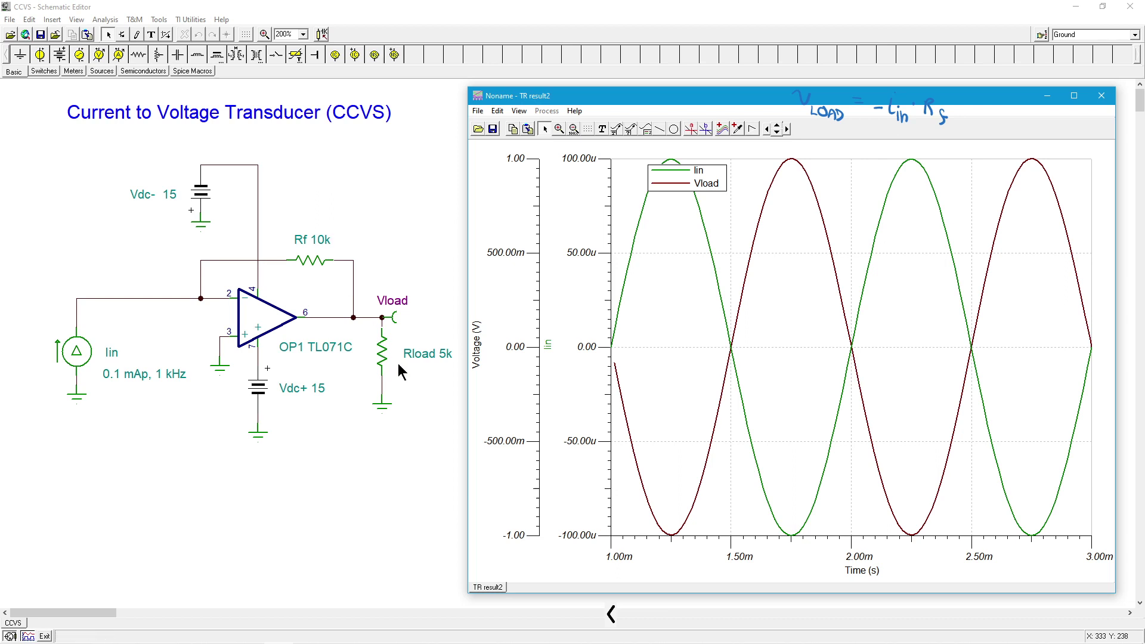
Change Rload's resistance from 5k to 10k
double_click(382, 355)
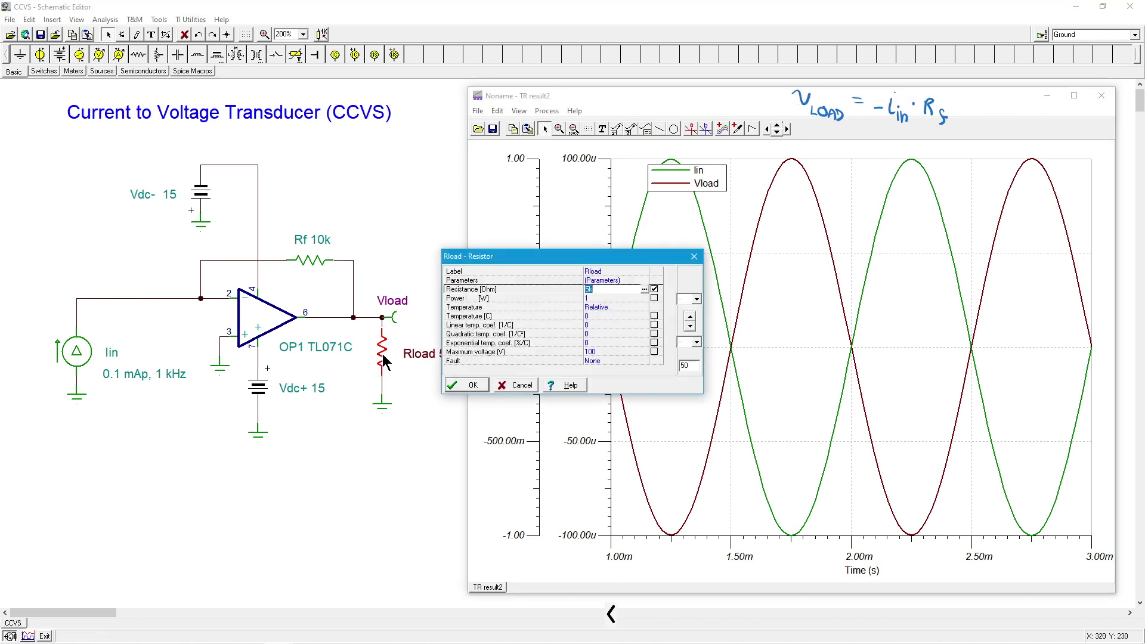
type("10")
key("Return")
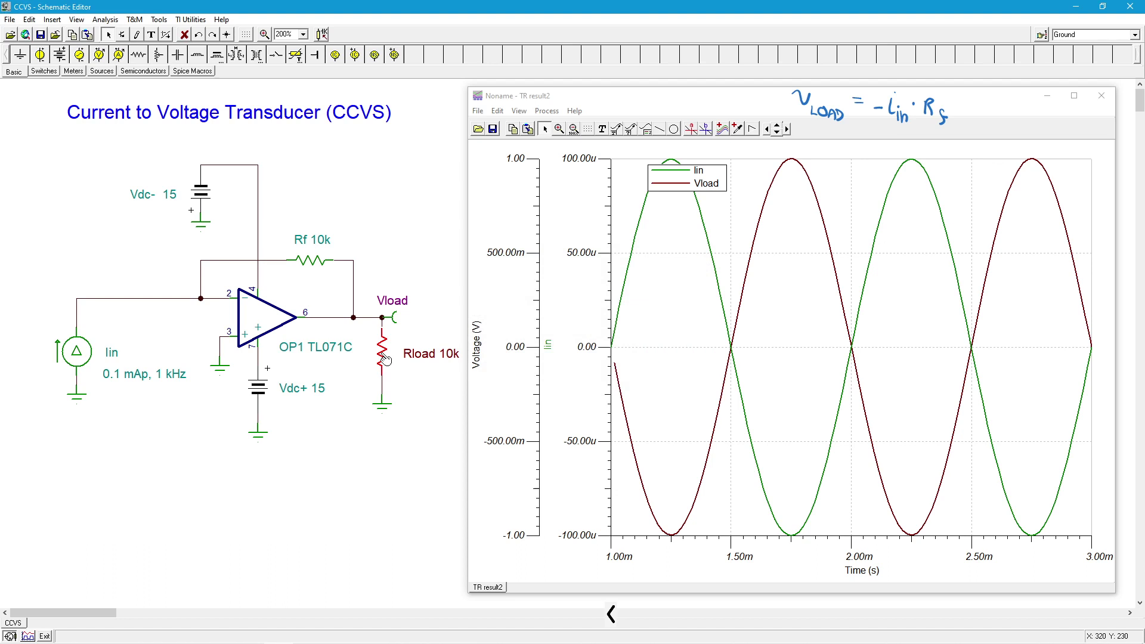
left_click(361, 431)
Rerun the 1m–3m transient analysis with the 10k load and add a legend
left_click(106, 20)
left_click(142, 121)
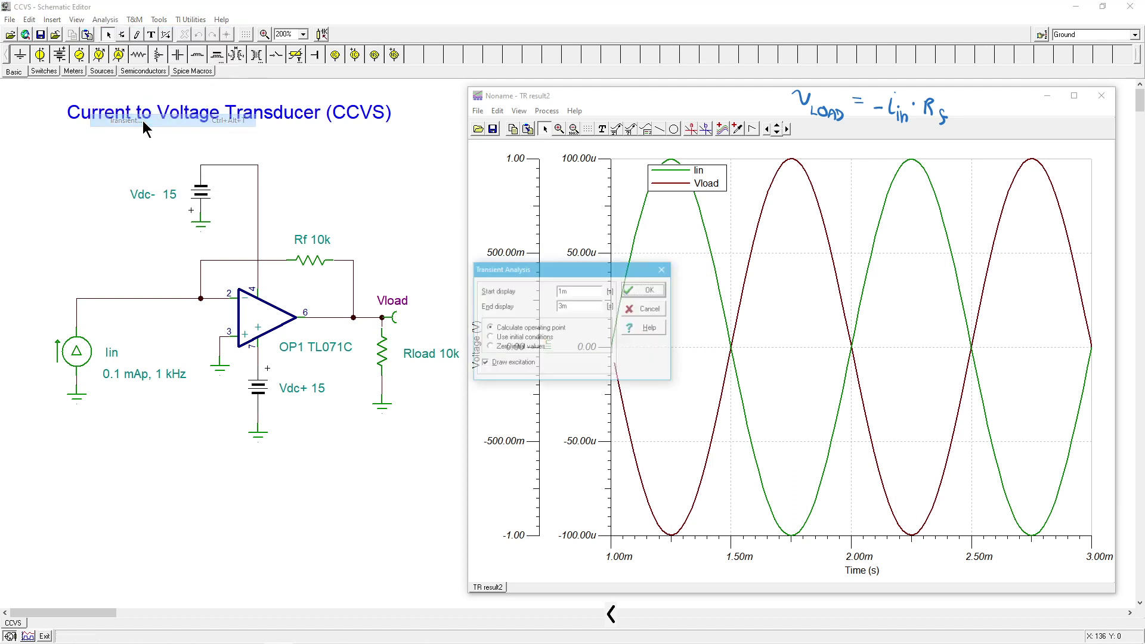
left_click(643, 287)
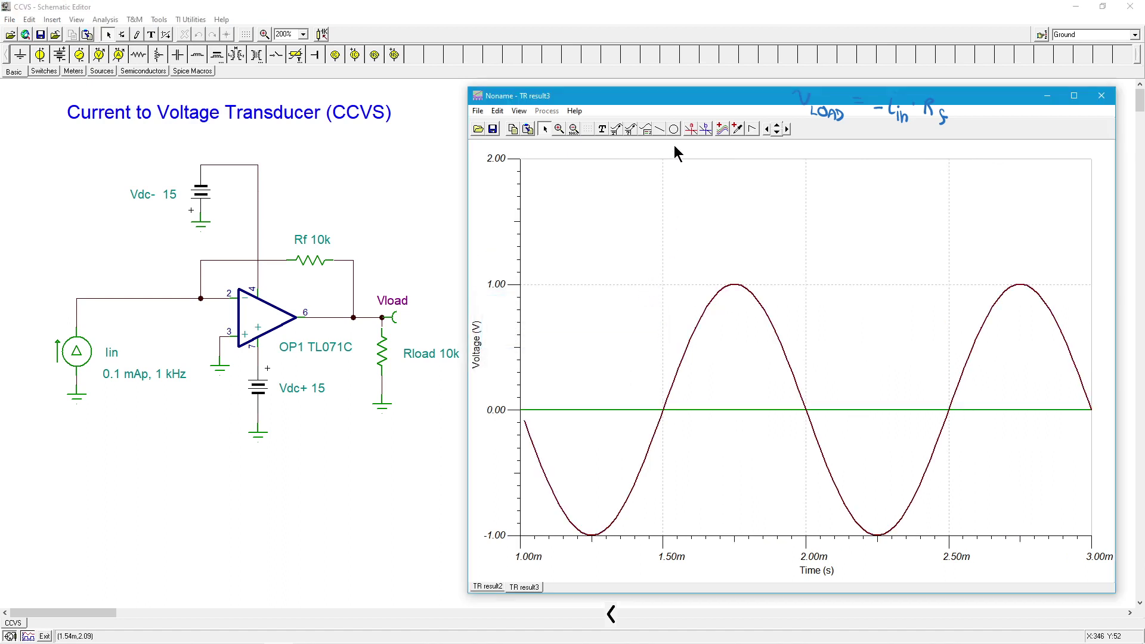
left_click(647, 129)
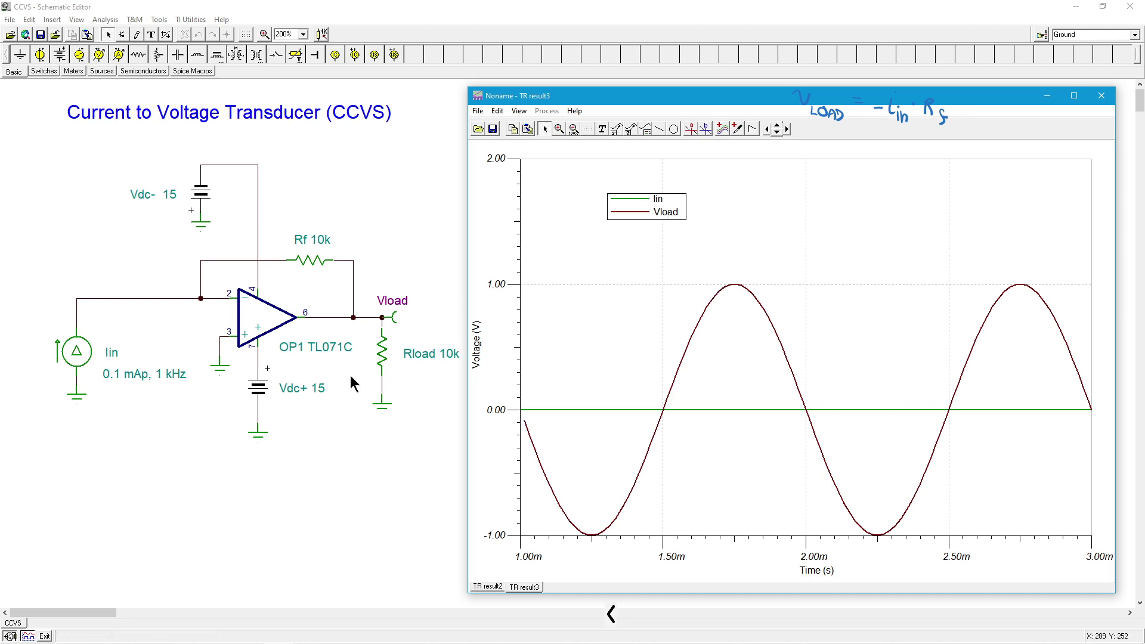
Set Rload's resistance back to 5k
left_click(381, 355)
double_click(381, 355)
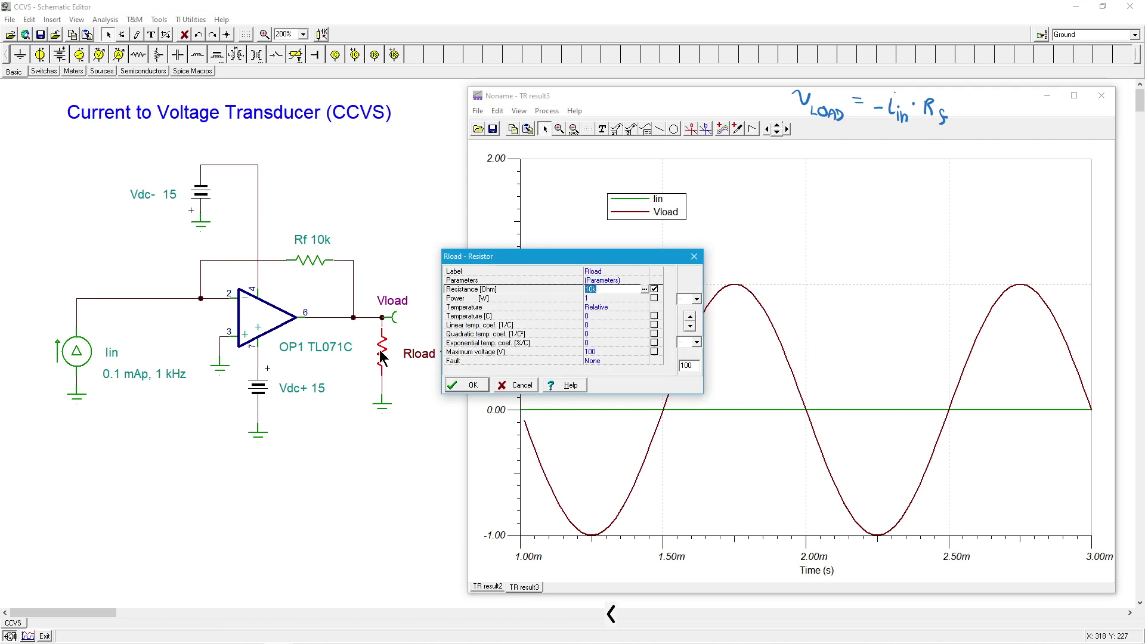
type("5k")
key("Return")
left_click(348, 427)
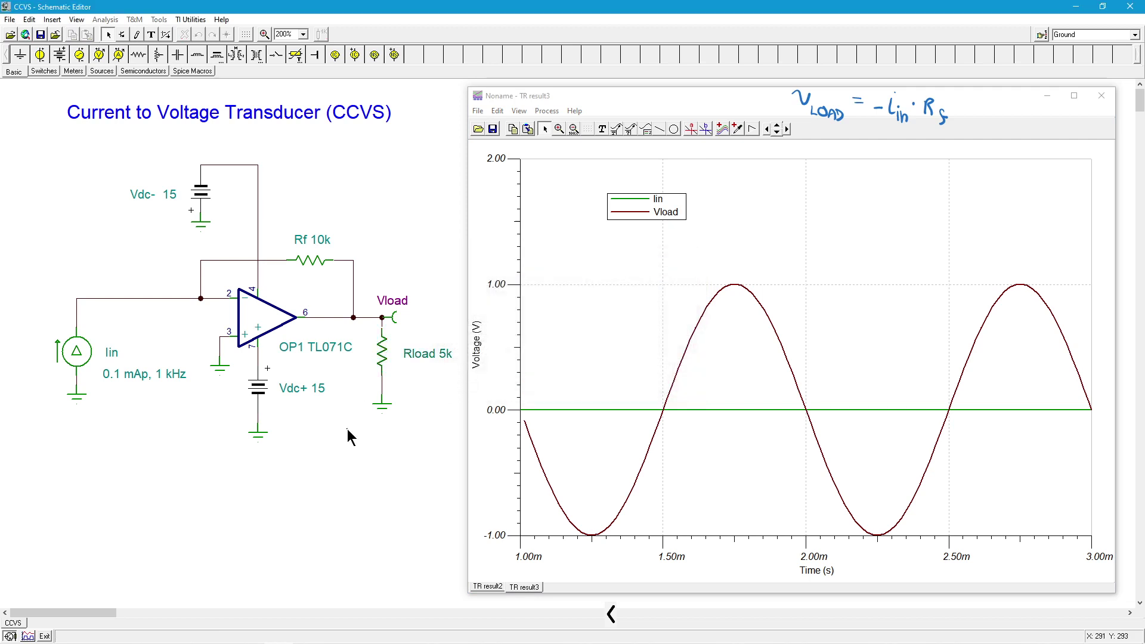
Set the feedback resistor Rf to 20k
double_click(318, 261)
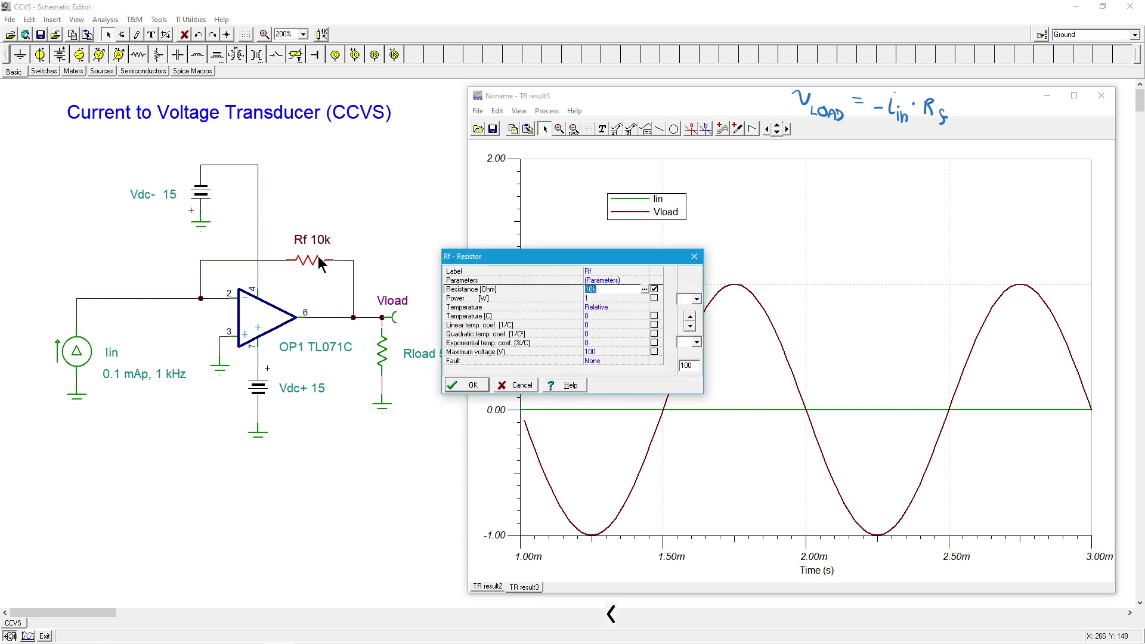
type("20")
left_click(468, 385)
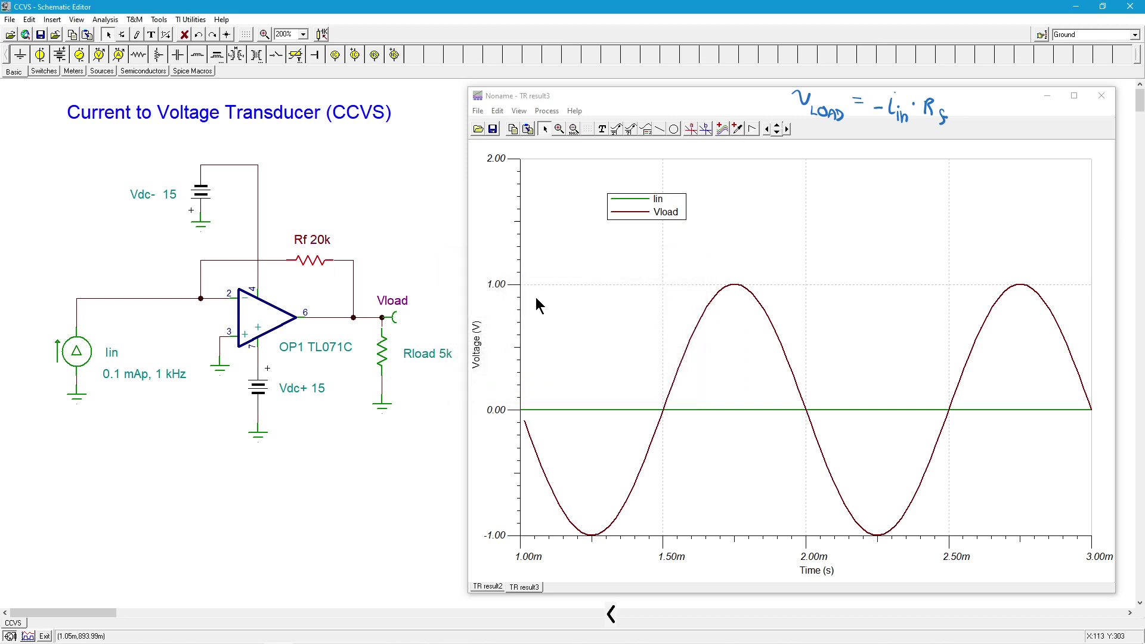
left_click(412, 221)
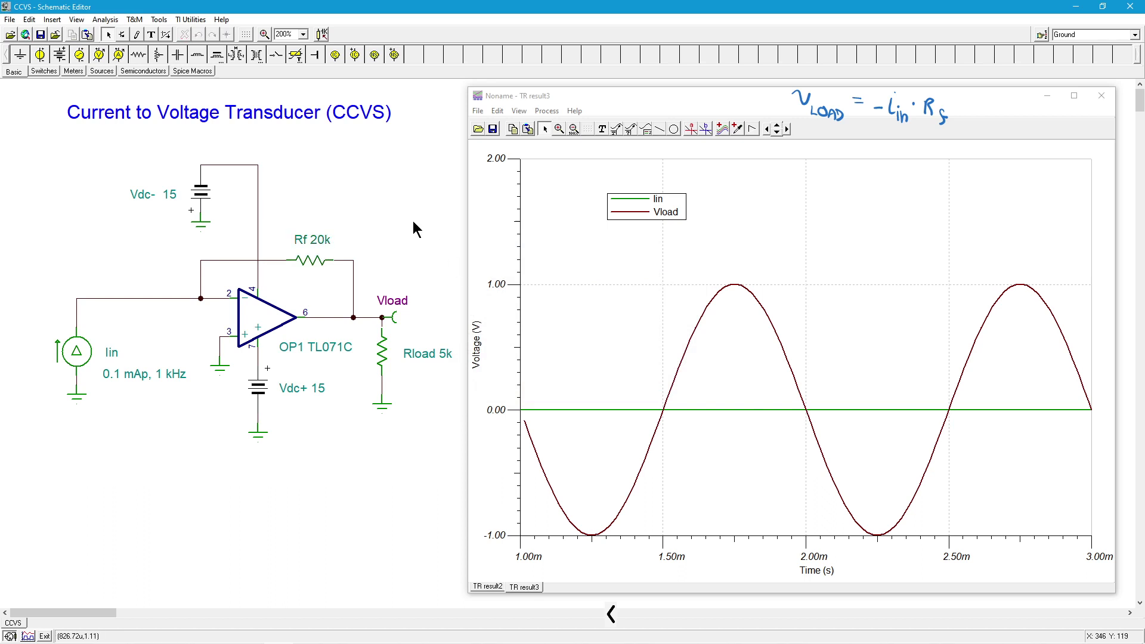
Rerun the 1m–3m transient analysis for a ±2 V Vload result, then select Iin
left_click(105, 19)
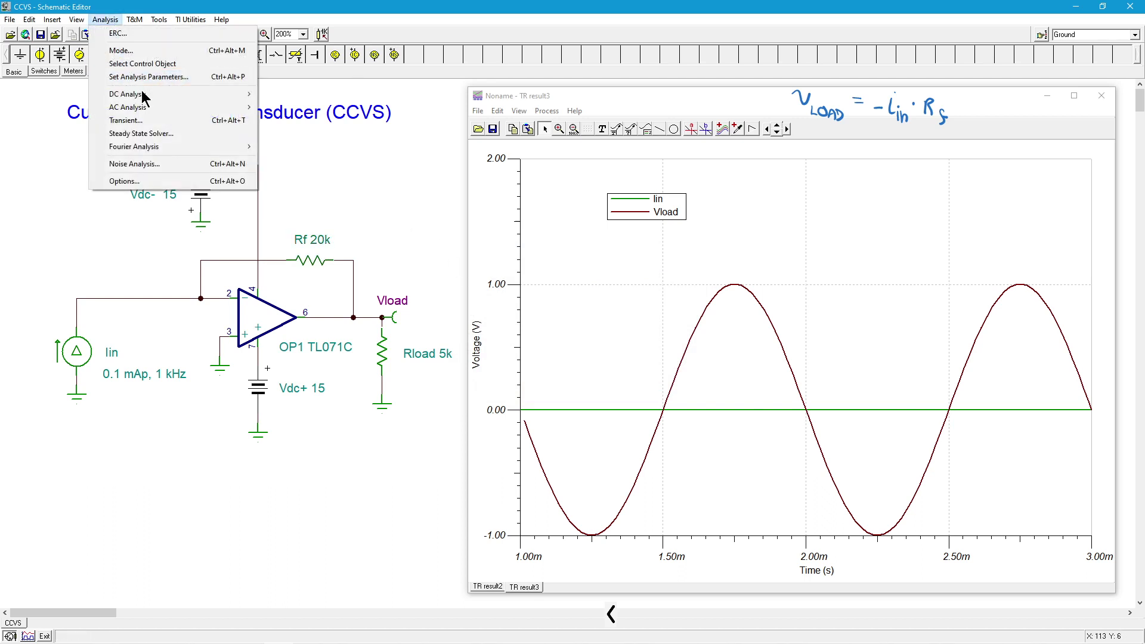
left_click(152, 120)
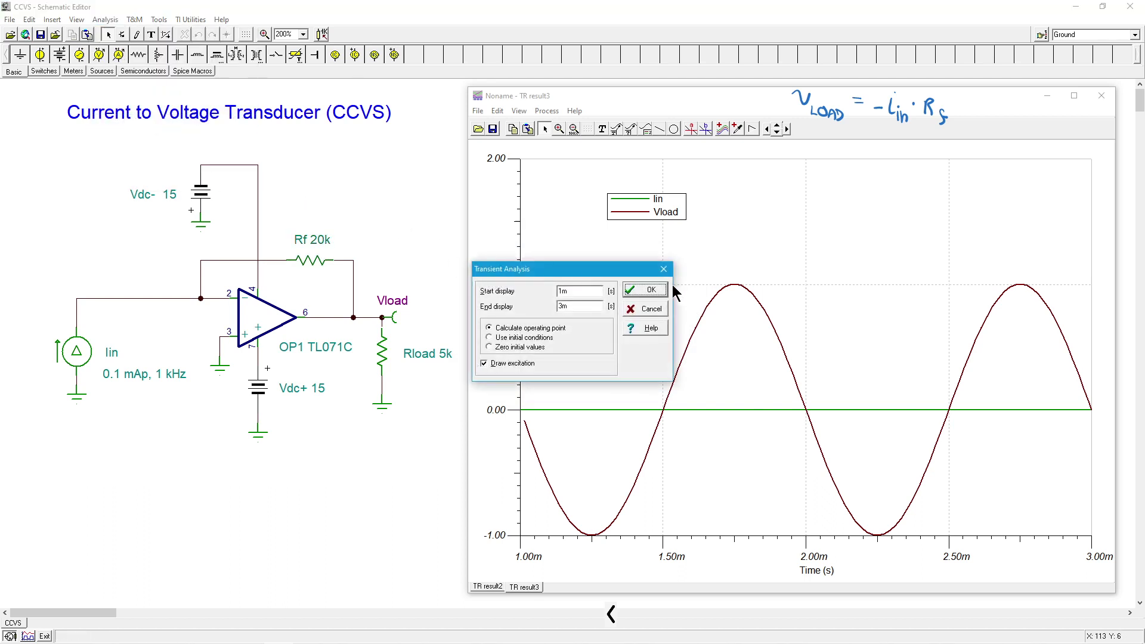
left_click(651, 290)
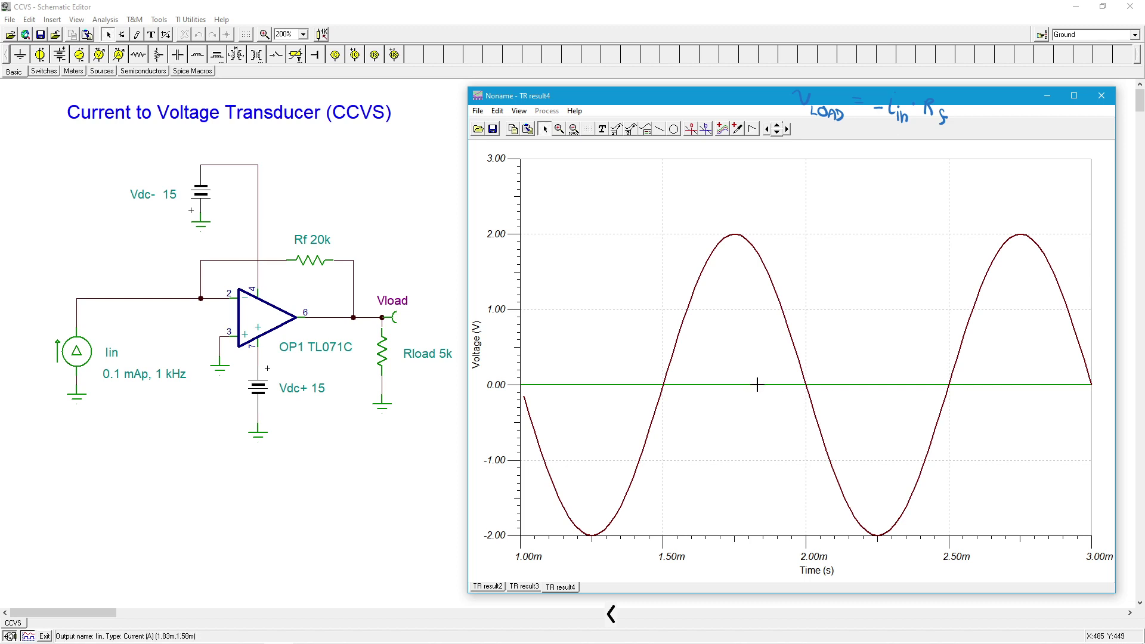
left_click(757, 384)
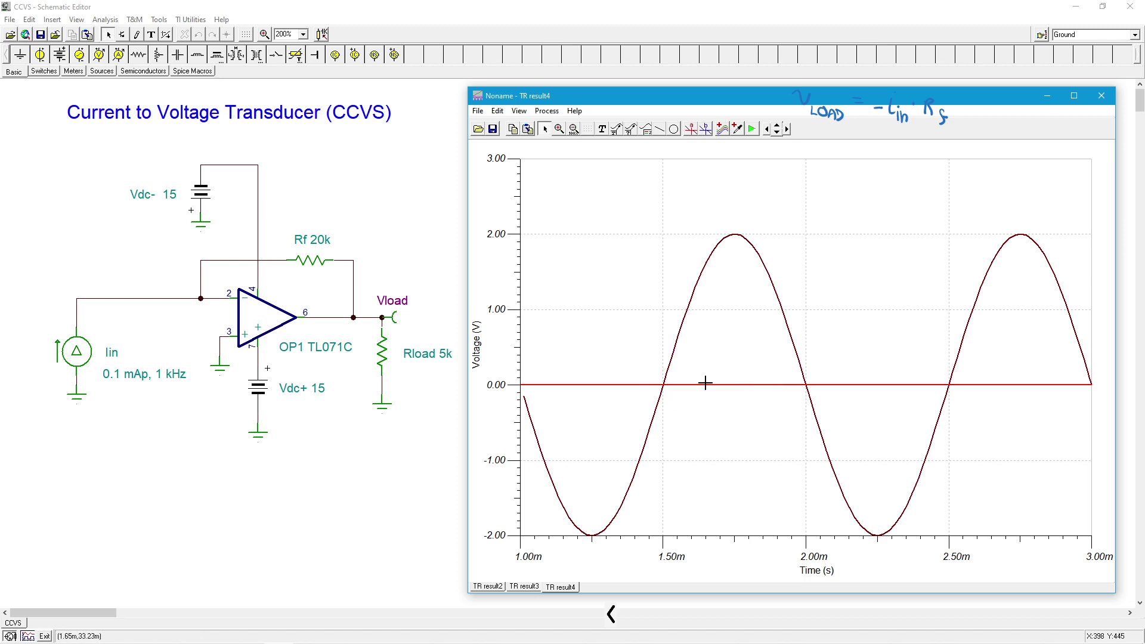
Put Iin on a second ±100u Y axis and place an Iin/Vload legend
right_click(705, 383)
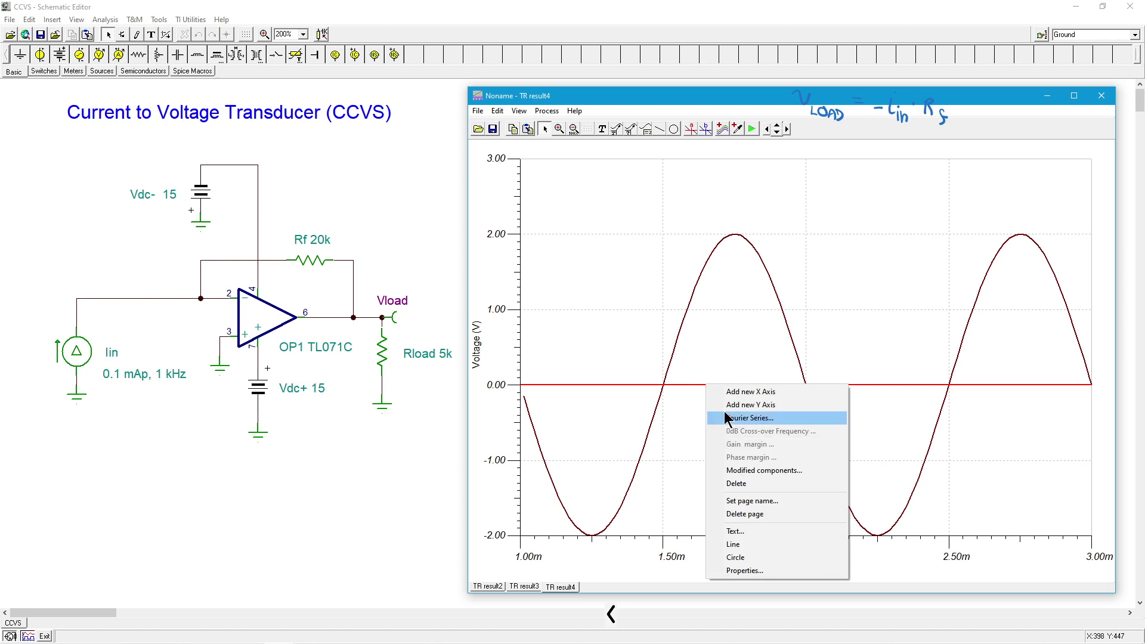
left_click(724, 405)
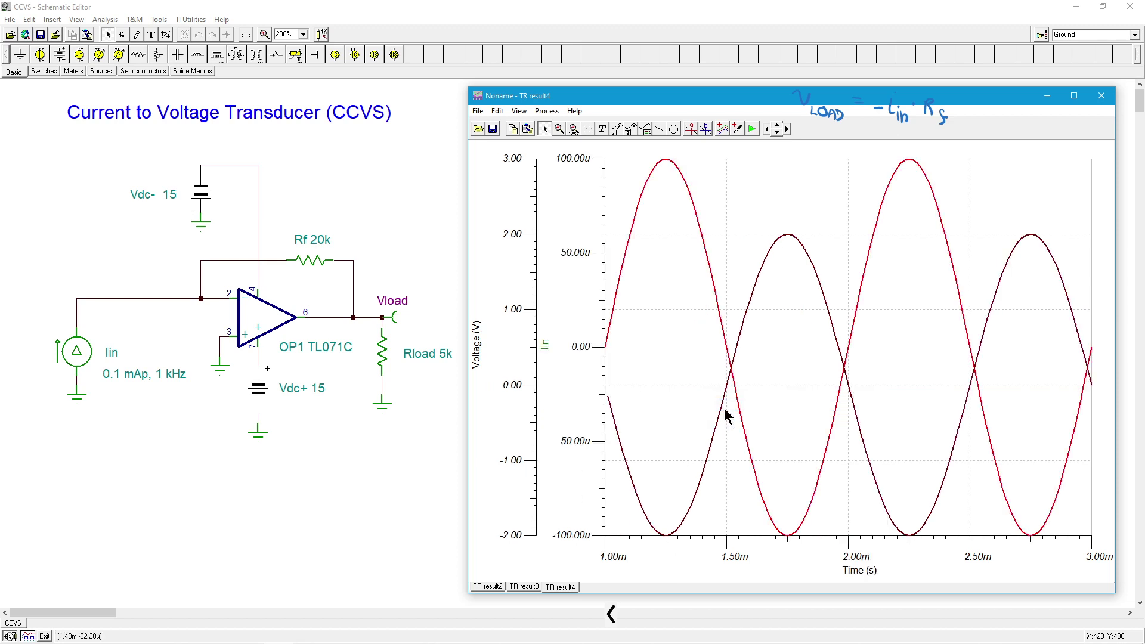
left_click(647, 129)
left_click(742, 191)
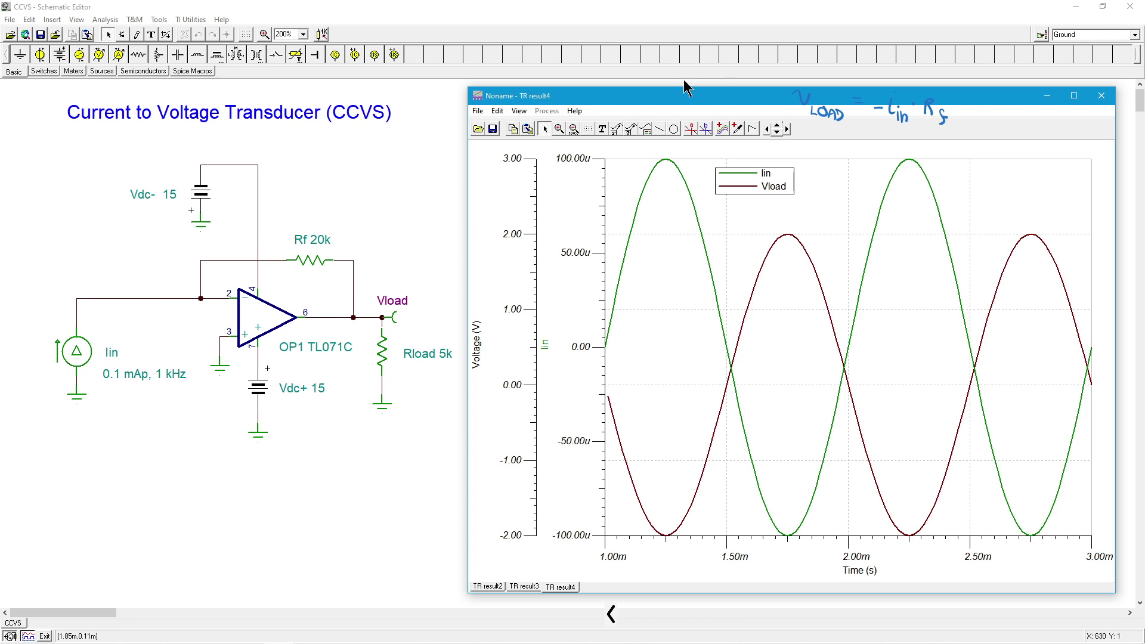
Drag the graph window's top edge down to shorten it, then refocus the schematic
left_click_drag(684, 89, 684, 142)
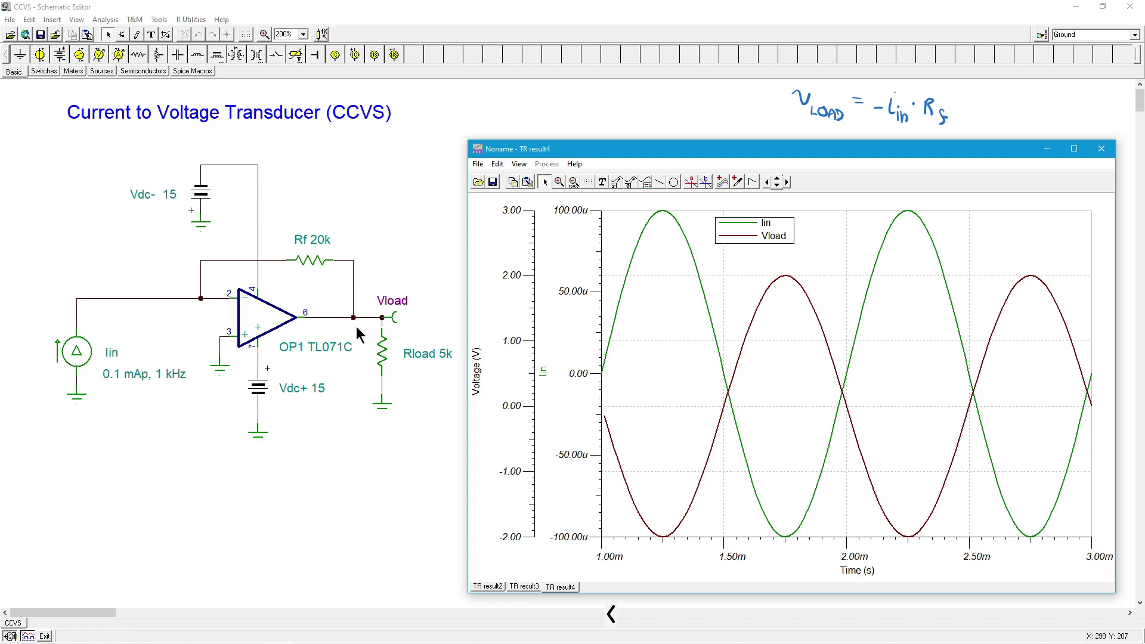
left_click(403, 194)
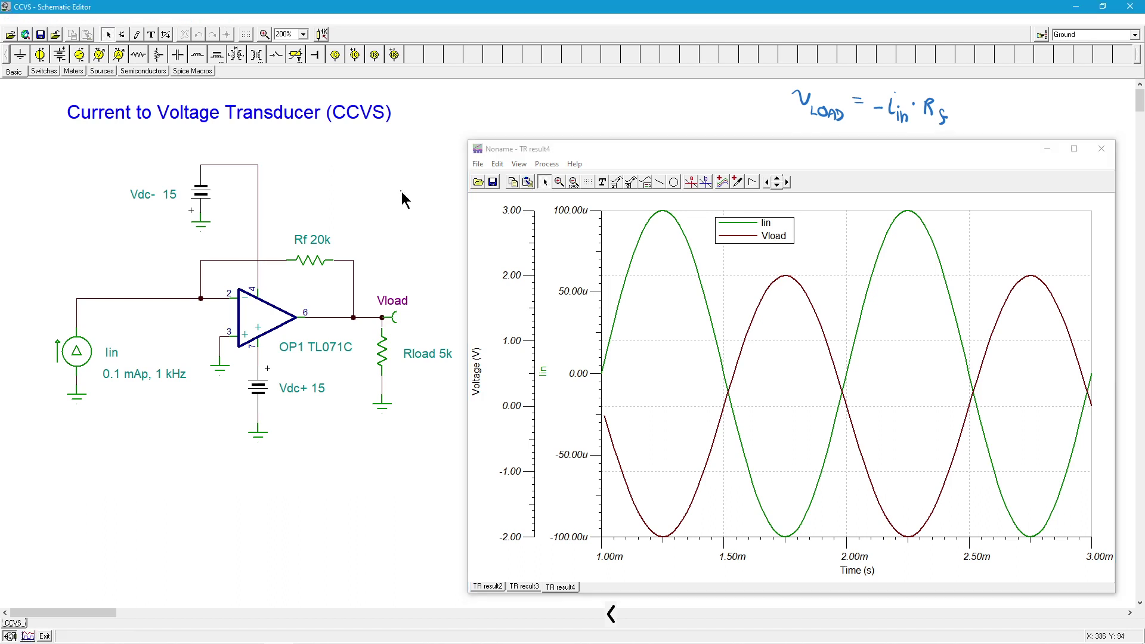